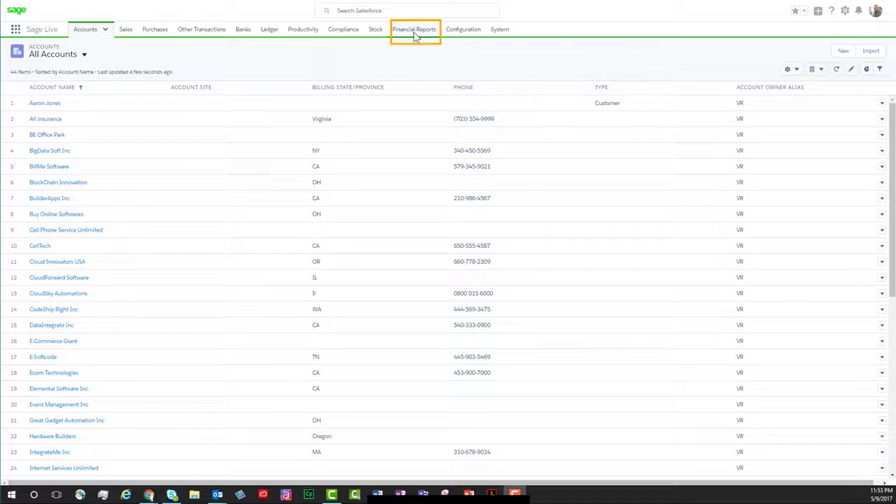
Open the Financial Reports page.
{"action": "left_click", "coordinate": [412, 35]}
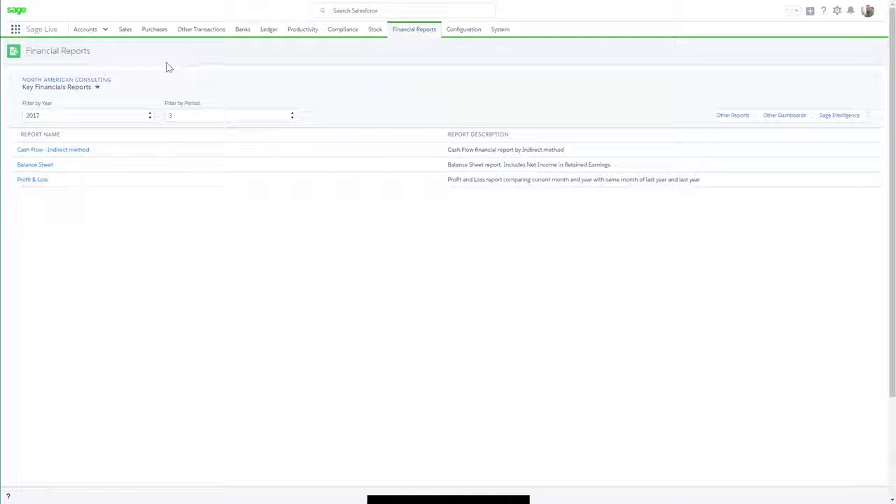
{"action": "left_click", "coordinate": [107, 81]}
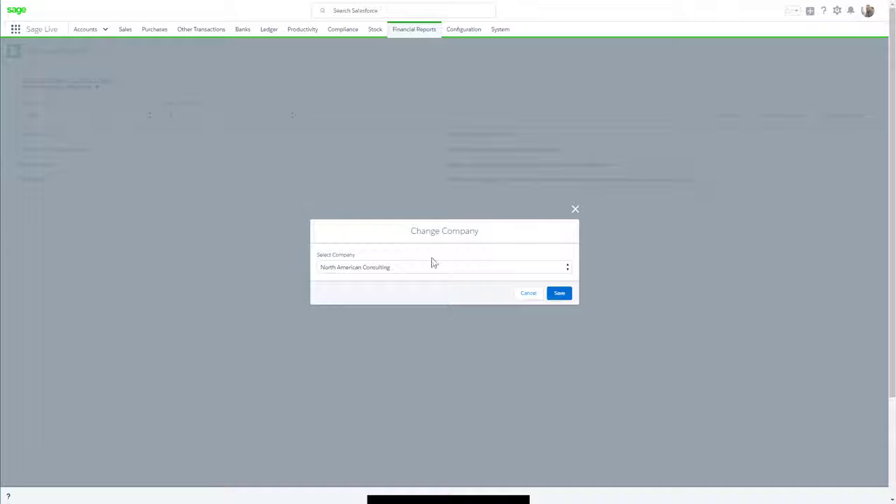
{"action": "left_click", "coordinate": [563, 271]}
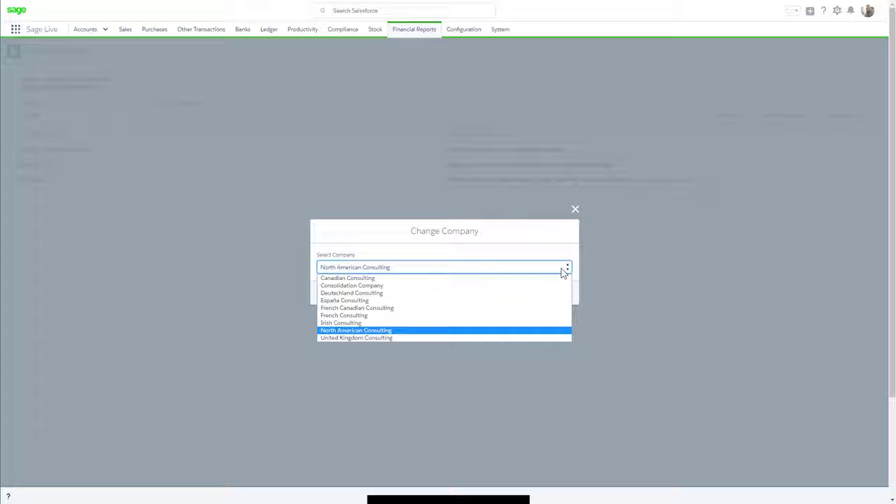
{"action": "left_click", "coordinate": [563, 270]}
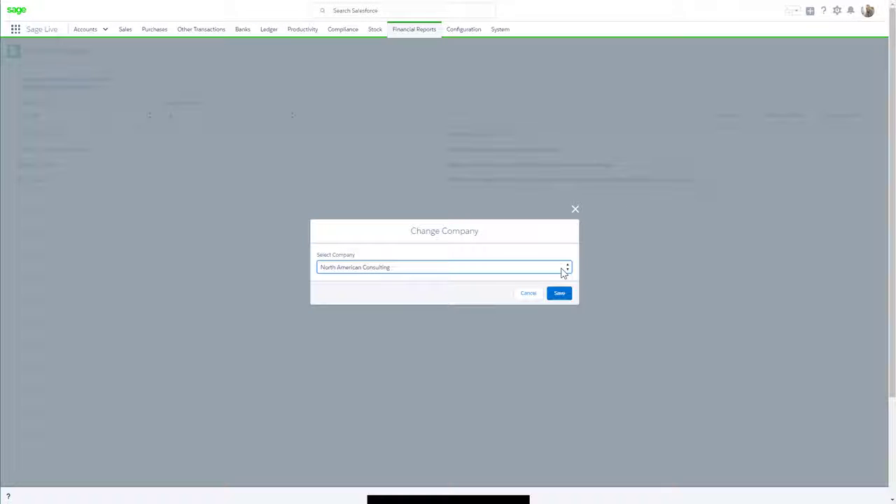
{"action": "left_click", "coordinate": [529, 295]}
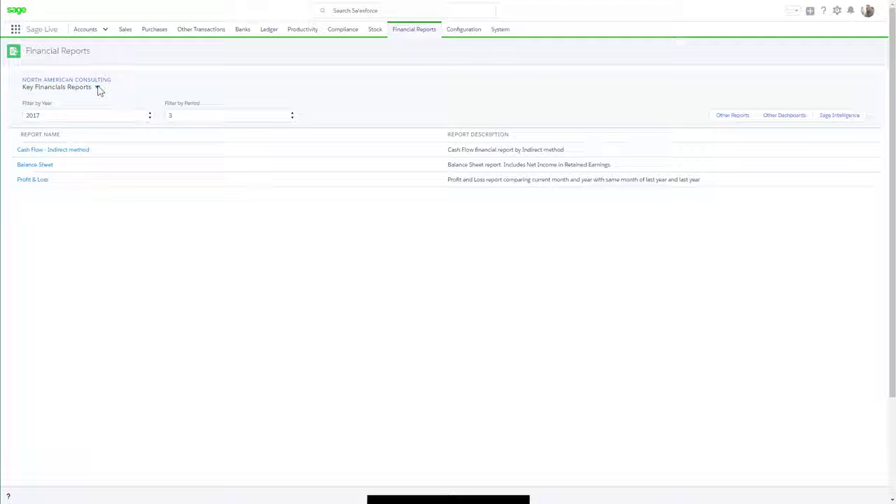
Open the Balance Sheet report for year 2017, period 3, and show its printable version.
{"action": "left_click", "coordinate": [98, 88]}
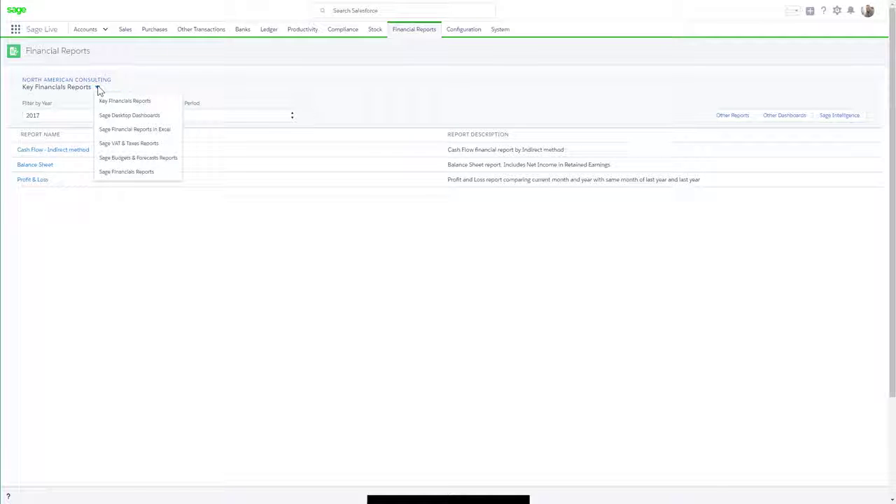
{"action": "left_click", "coordinate": [98, 90]}
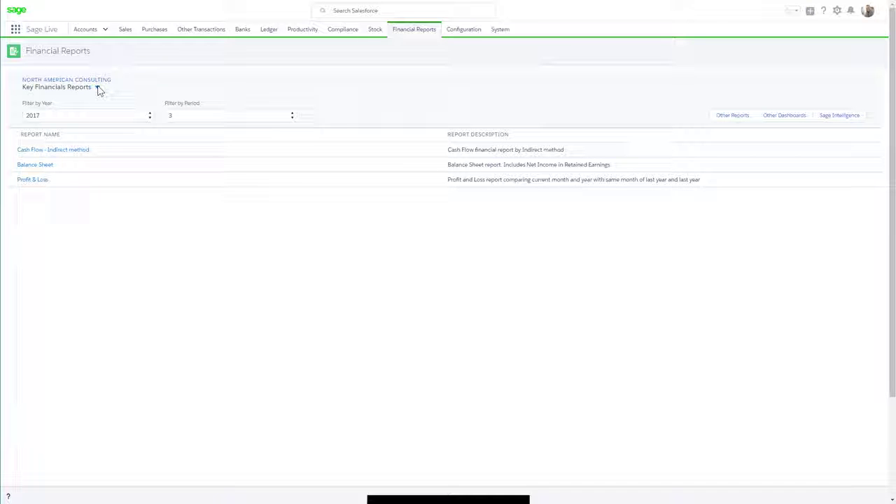
{"action": "left_click", "coordinate": [125, 116]}
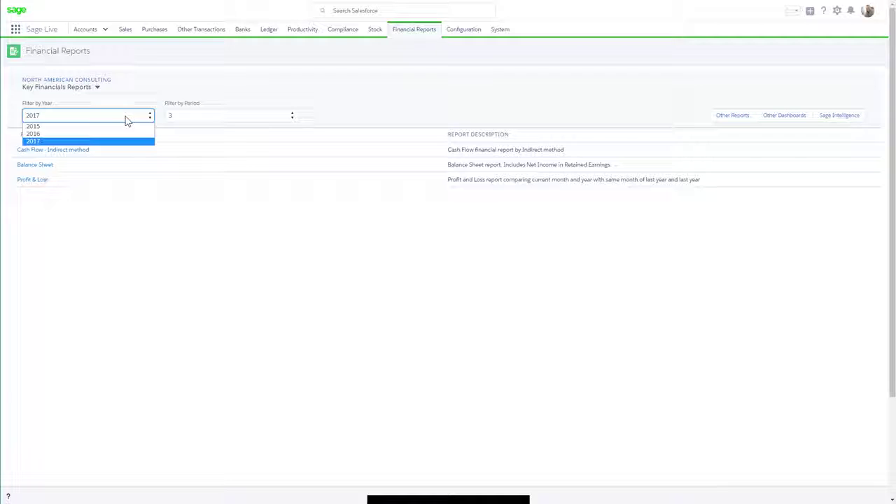
{"action": "left_click", "coordinate": [125, 120]}
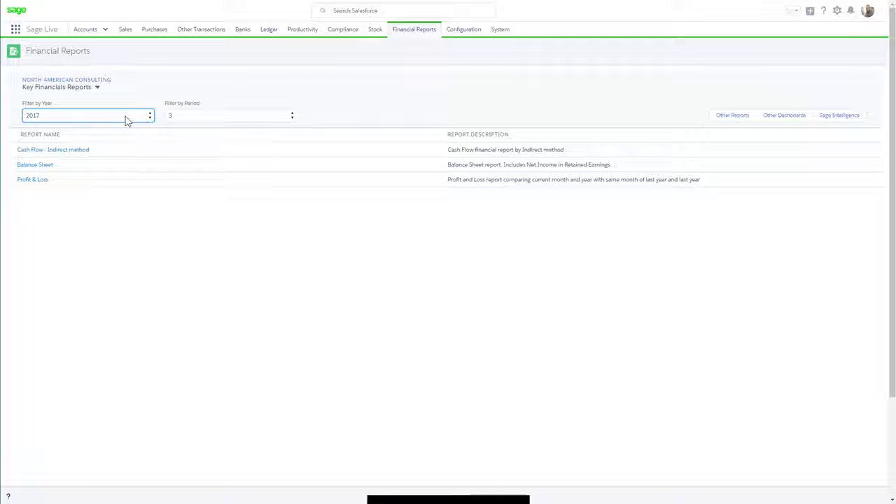
{"action": "left_click", "coordinate": [236, 119]}
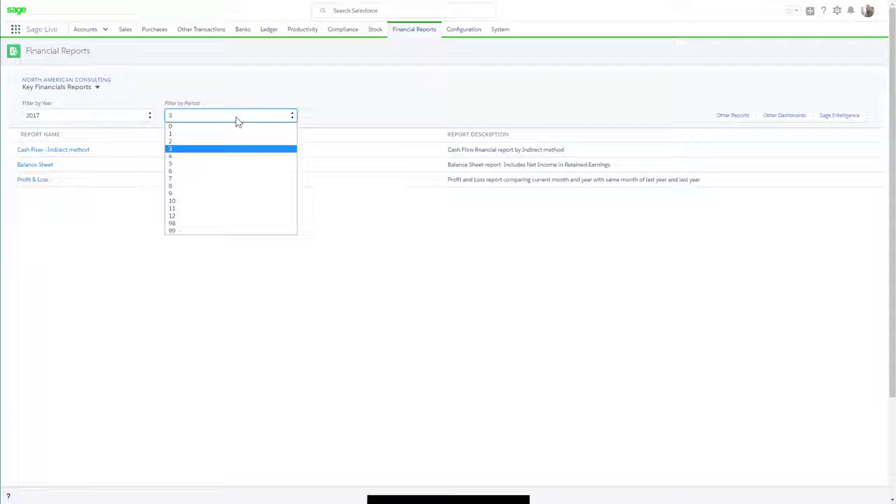
{"action": "left_click", "coordinate": [236, 121]}
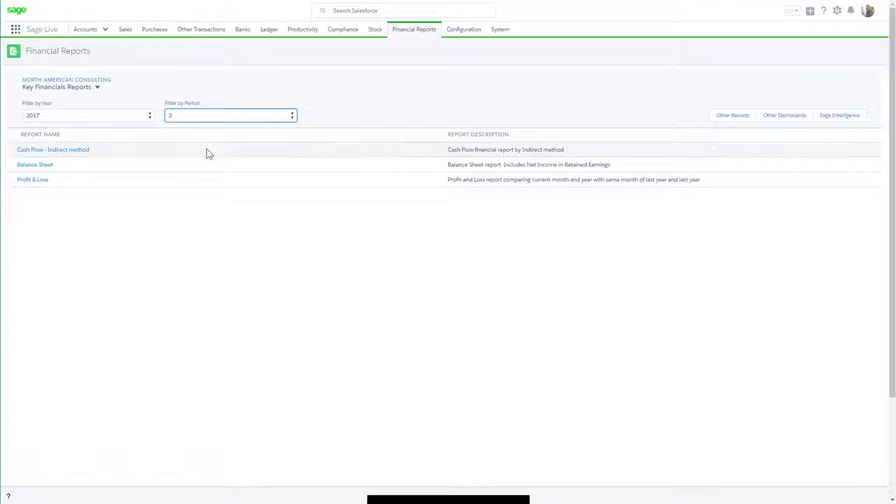
{"action": "left_click", "coordinate": [44, 169]}
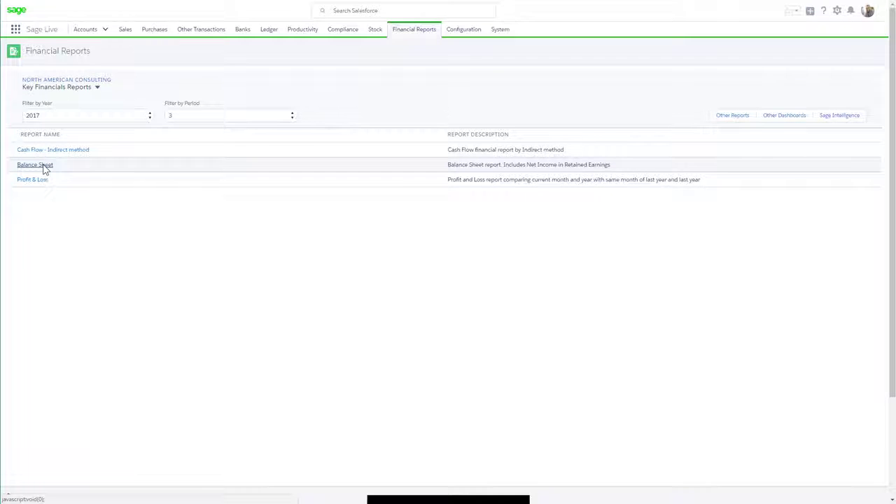
{"action": "left_click", "coordinate": [43, 166]}
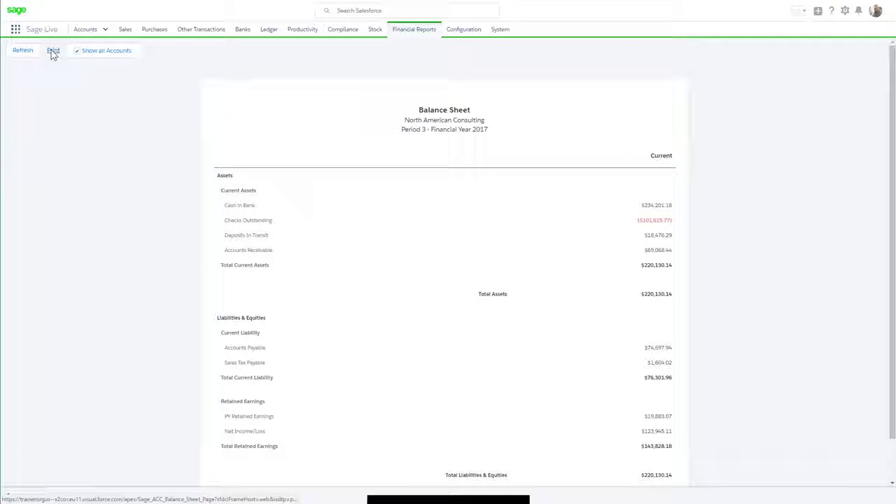
{"action": "left_click", "coordinate": [53, 52]}
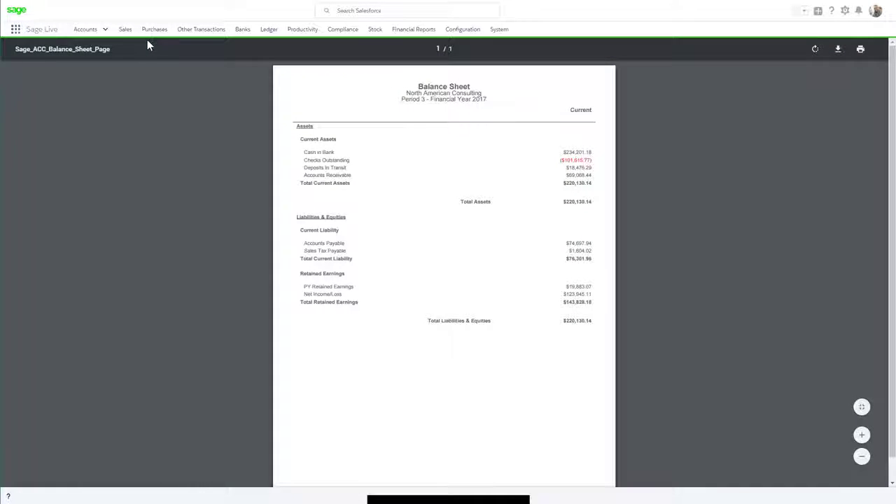
Return to Financial Reports and open the Chart of Accounts (45.0) report from Other Reports.
{"action": "left_click", "coordinate": [413, 29]}
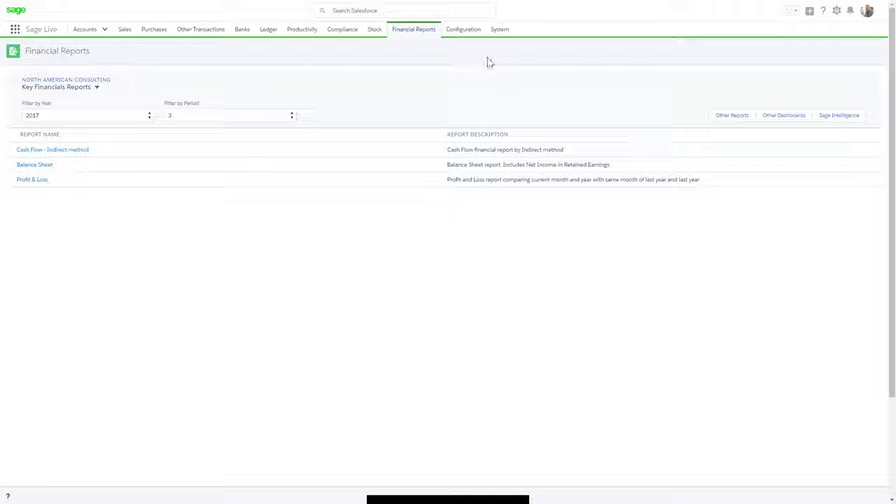
{"action": "left_click", "coordinate": [730, 118]}
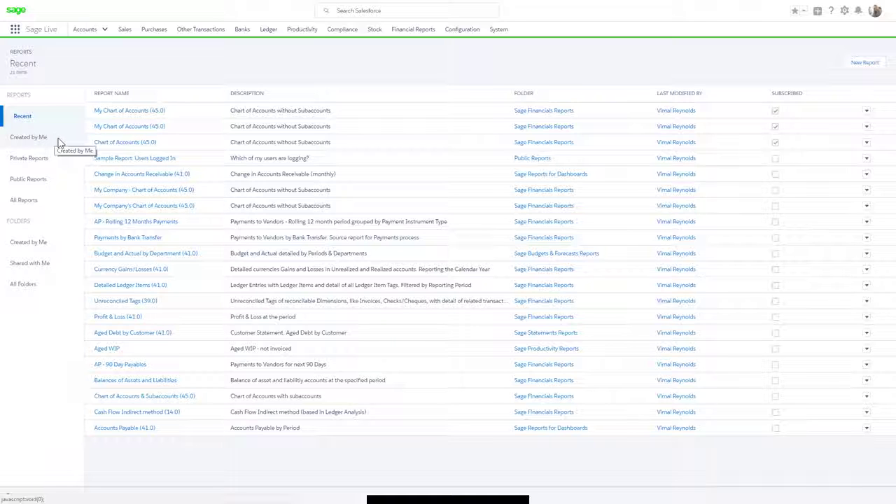
{"action": "left_click", "coordinate": [110, 146]}
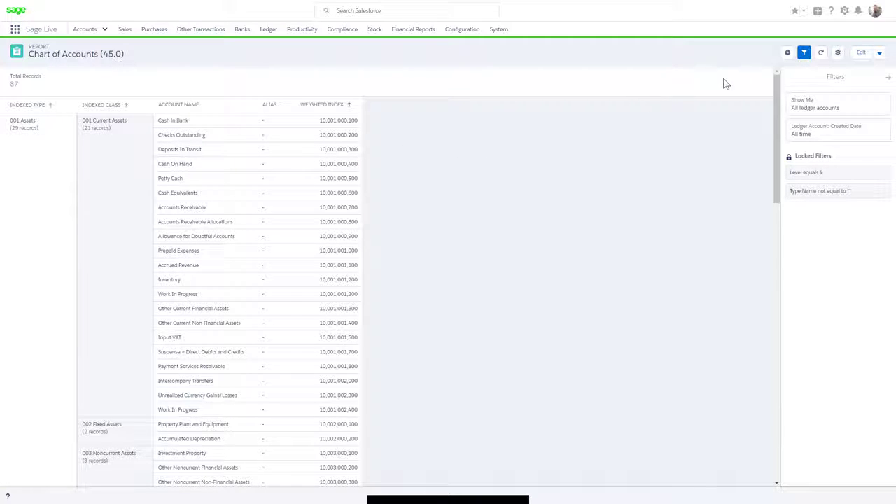
Clone the report as My Chart of Accounts (45.0) into the Sage Financials Reports folder.
{"action": "left_click", "coordinate": [880, 54]}
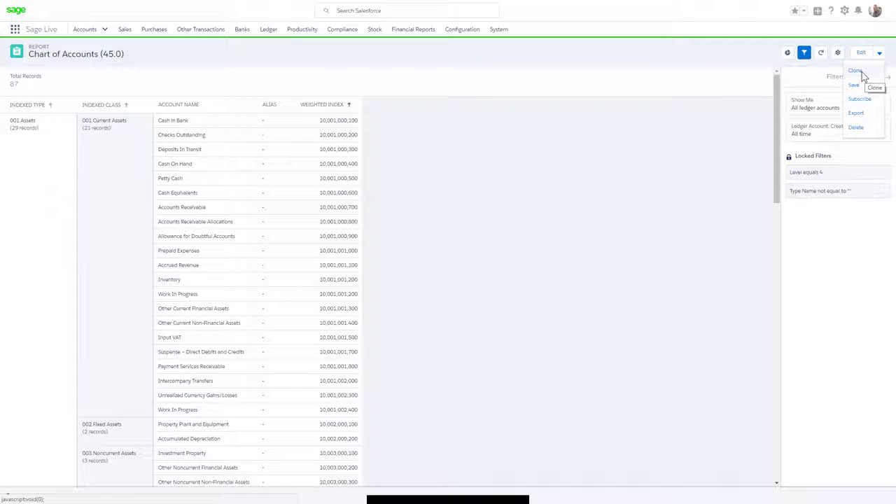
{"action": "left_click", "coordinate": [862, 72]}
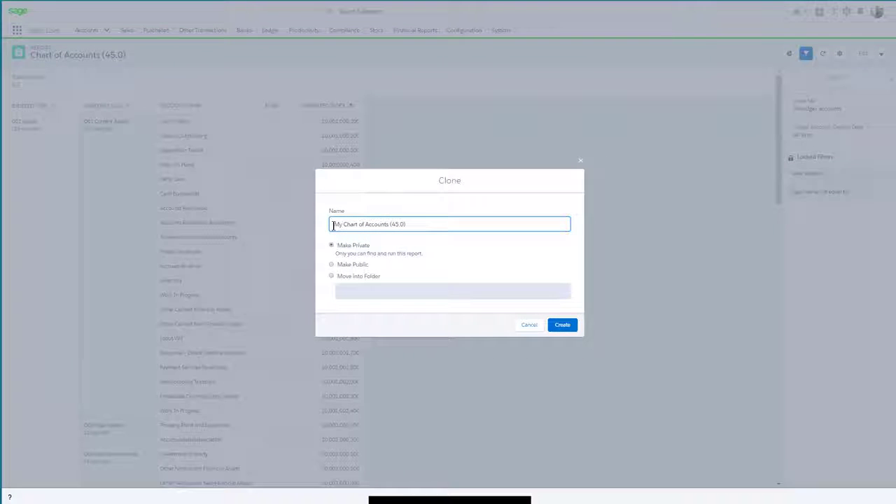
{"action": "double_click", "coordinate": [334, 224]}
{"action": "left_click", "coordinate": [331, 277]}
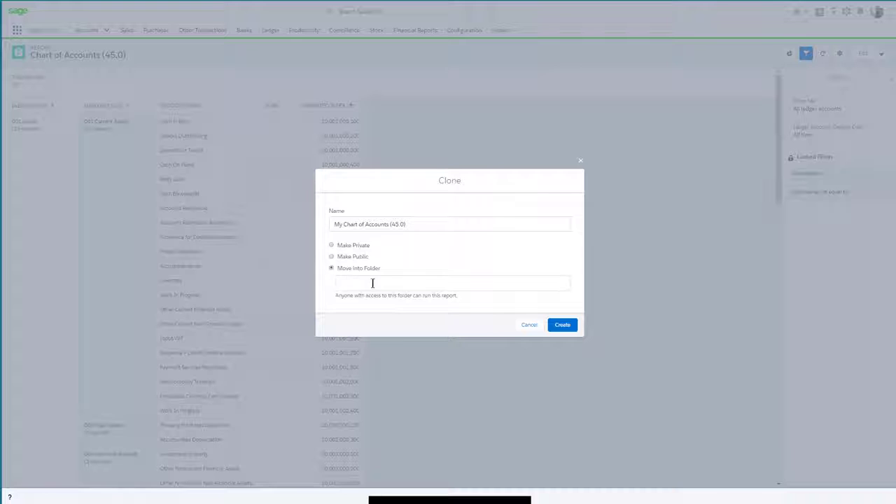
{"action": "left_click", "coordinate": [528, 287]}
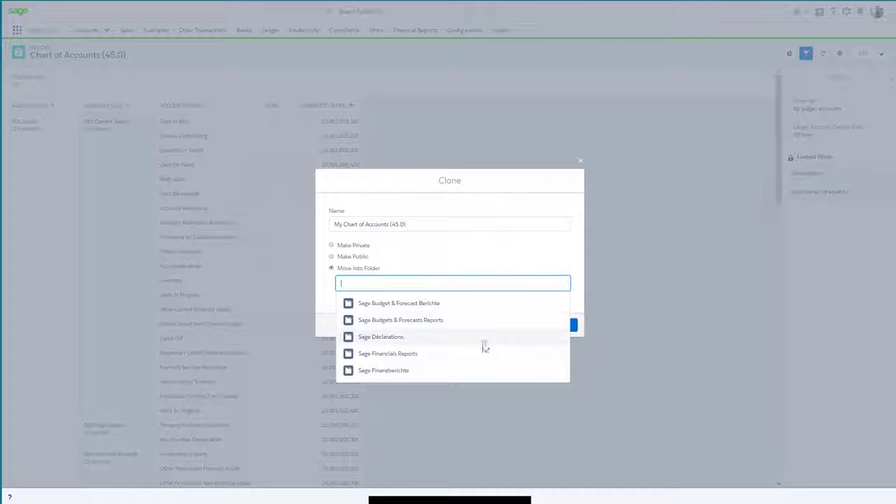
{"action": "left_click", "coordinate": [406, 354]}
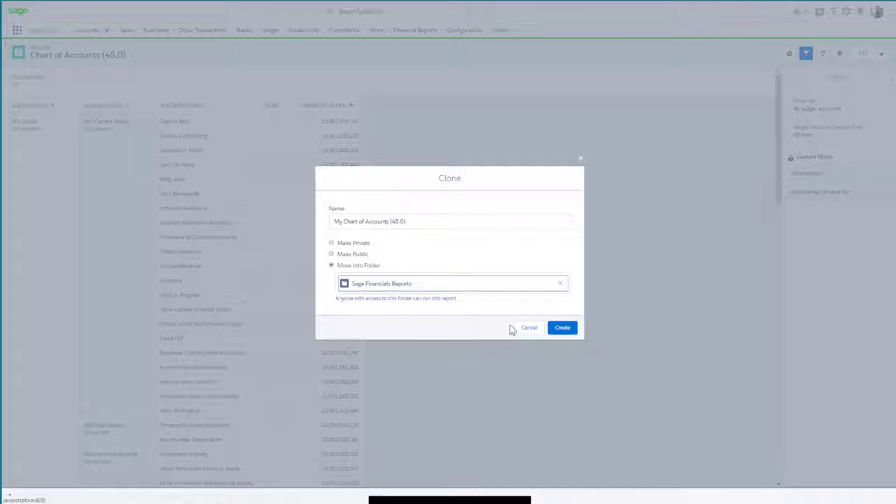
{"action": "left_click", "coordinate": [566, 329]}
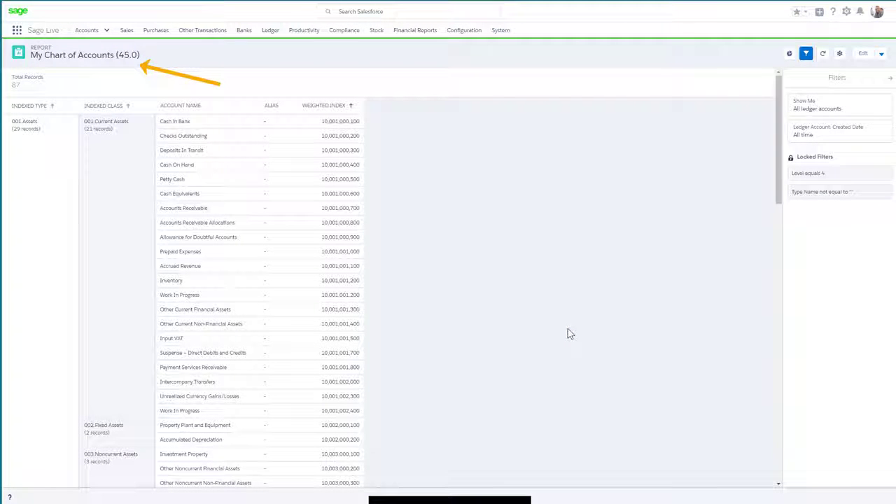
Edit the cloned report to hide its detail rows and save it.
{"action": "left_click", "coordinate": [864, 56]}
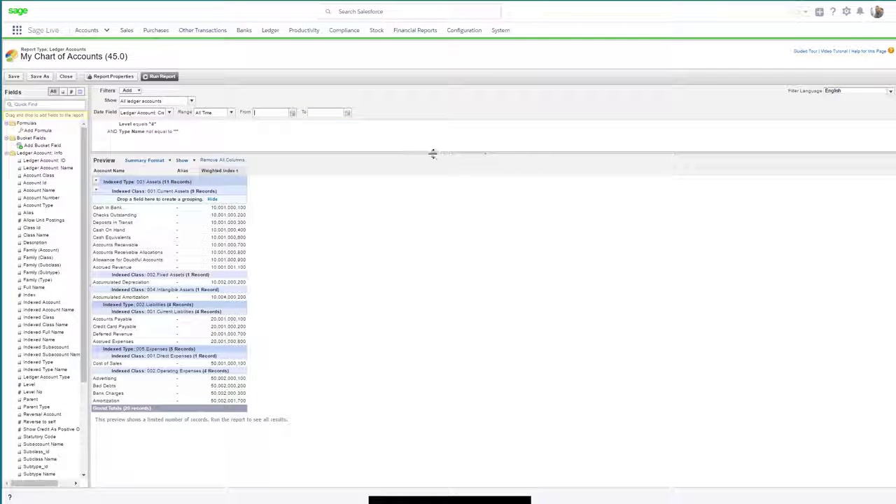
{"action": "left_click", "coordinate": [193, 160]}
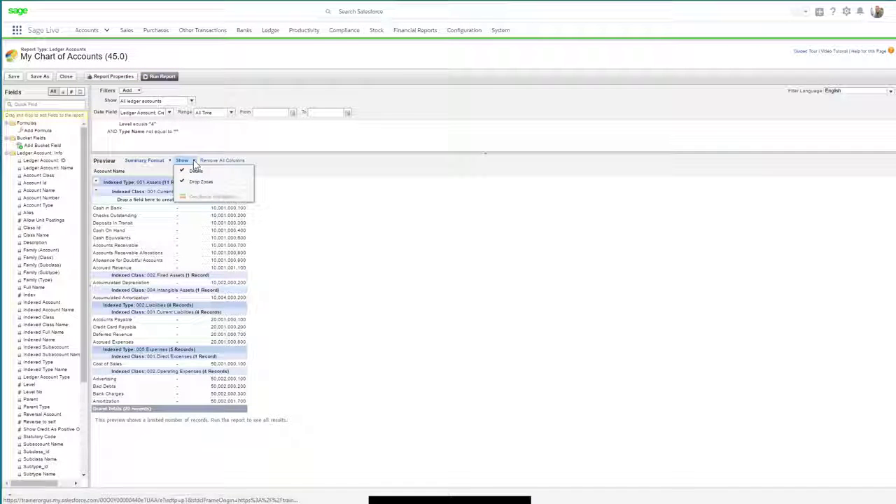
{"action": "left_click", "coordinate": [196, 172]}
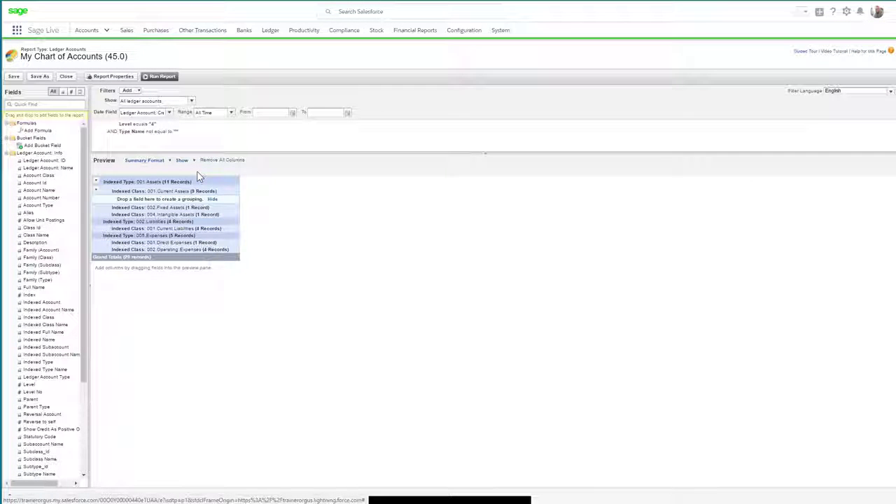
{"action": "left_click", "coordinate": [14, 77]}
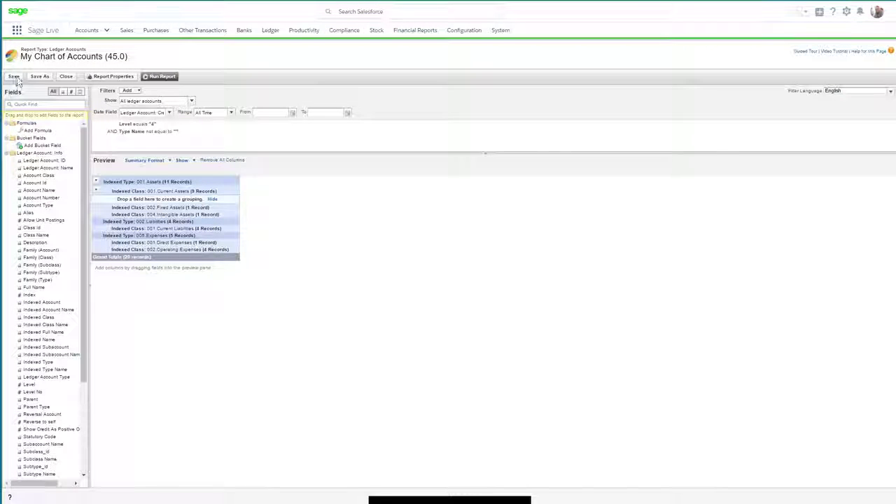
Run the edited report and display its chart.
{"action": "left_click", "coordinate": [168, 77]}
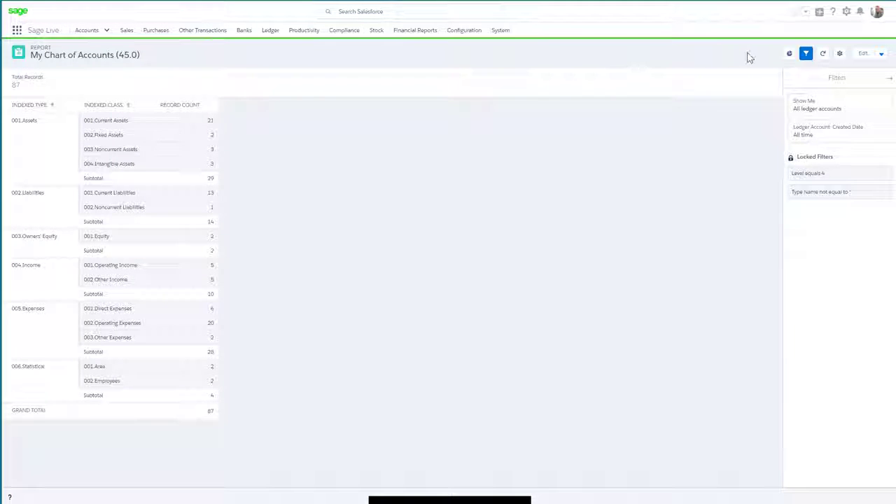
{"action": "left_click", "coordinate": [790, 54]}
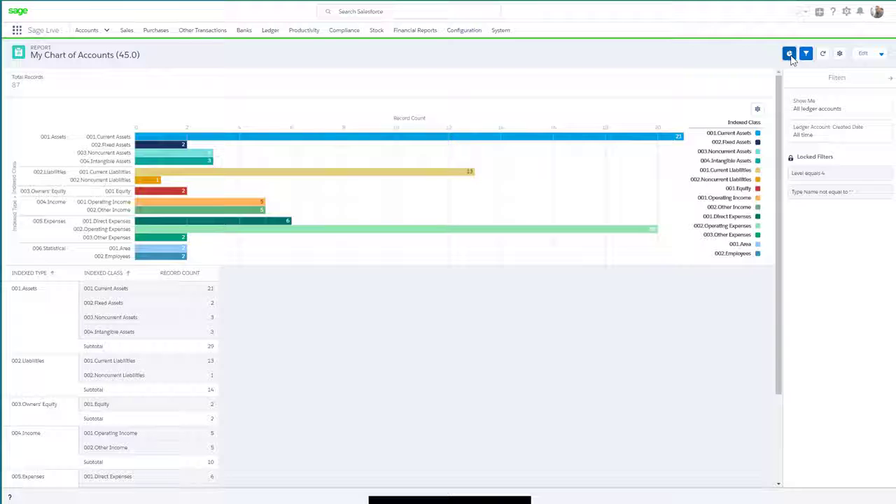
{"action": "left_click", "coordinate": [881, 53]}
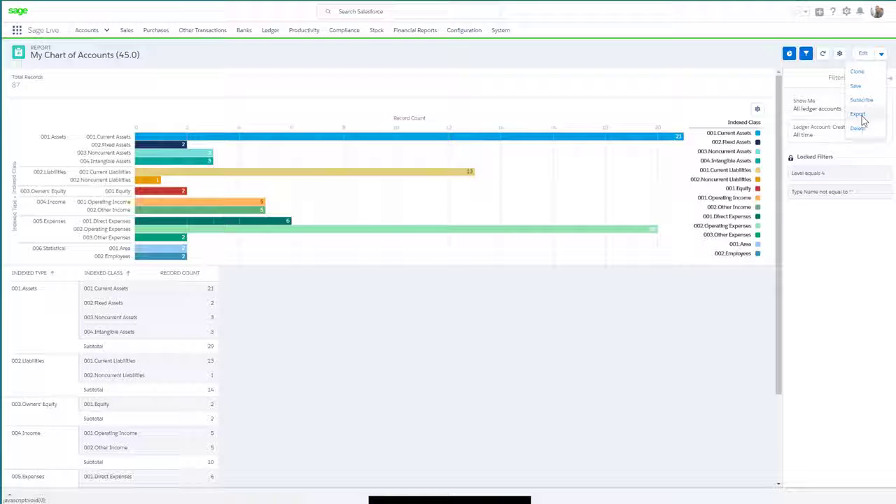
{"action": "left_click", "coordinate": [863, 115]}
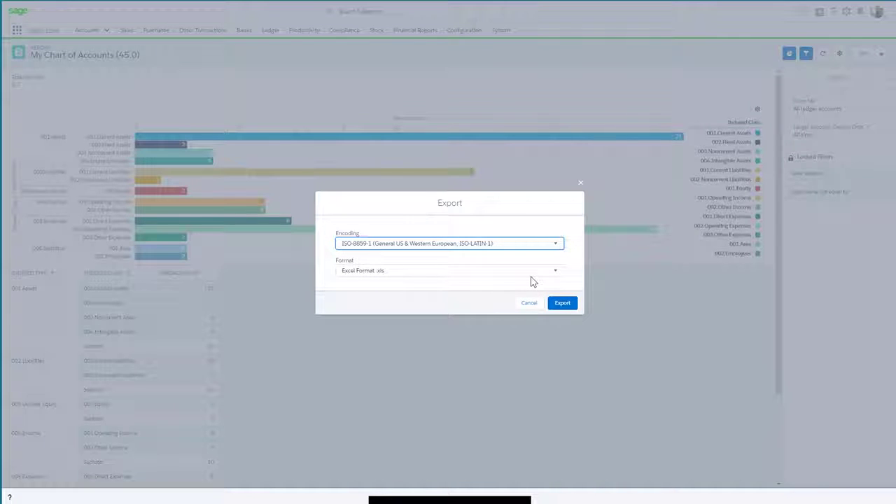
{"action": "left_click", "coordinate": [530, 304]}
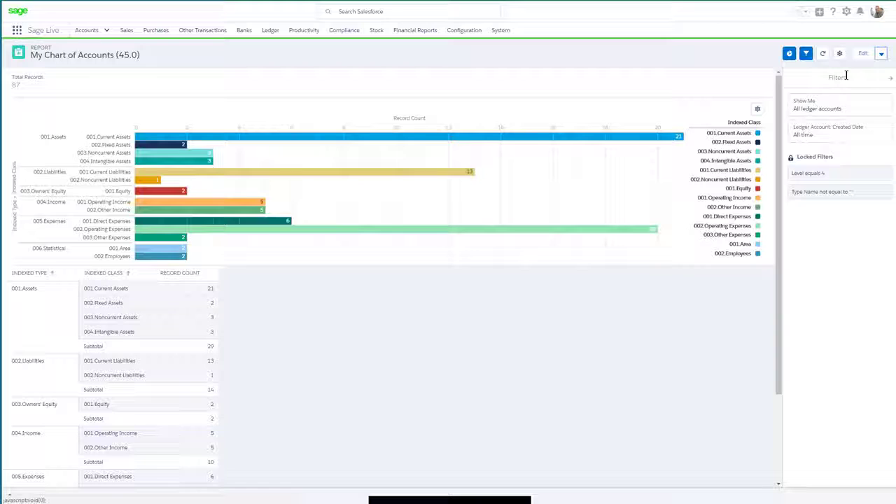
Subscribe to the report weekly on Tuesday at 11:00 PM.
{"action": "left_click", "coordinate": [881, 54]}
{"action": "left_click", "coordinate": [863, 101]}
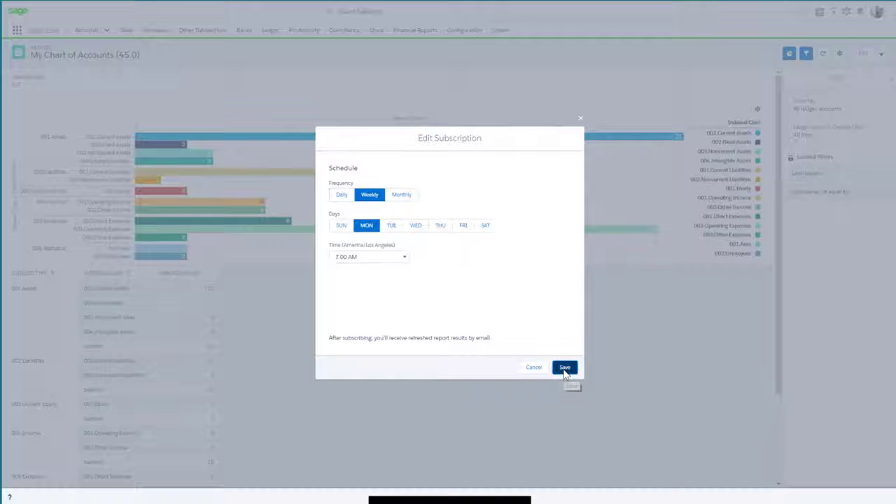
{"action": "left_click", "coordinate": [564, 371]}
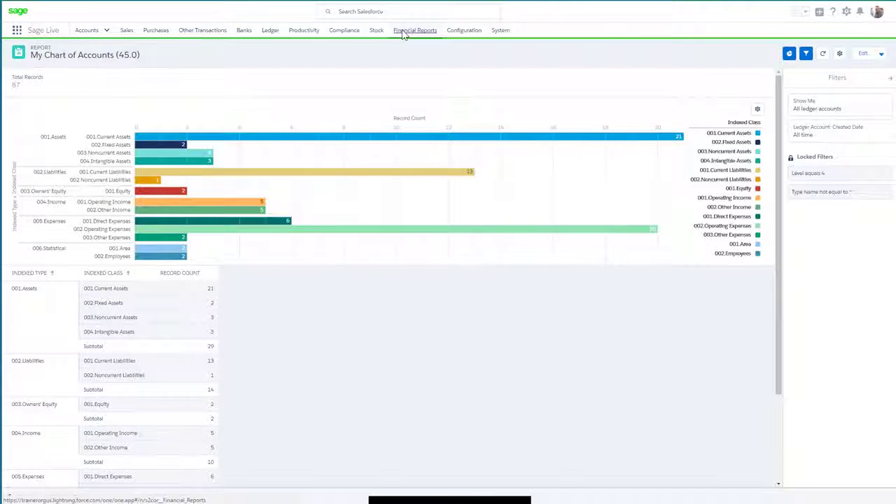
Clone the Desktop Company Dashboard (14.0) as My Desktop Company Dashboard (14.0) into the Private Dashboards folder.
{"action": "left_click", "coordinate": [404, 32]}
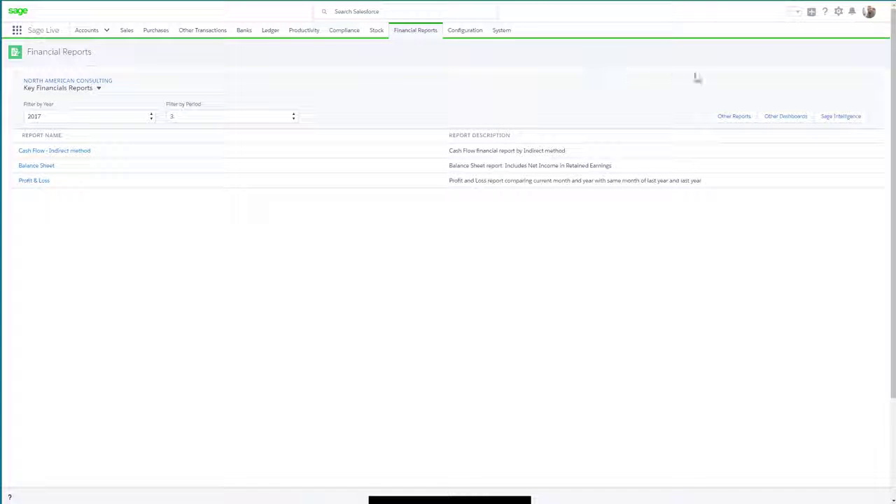
{"action": "left_click", "coordinate": [801, 117]}
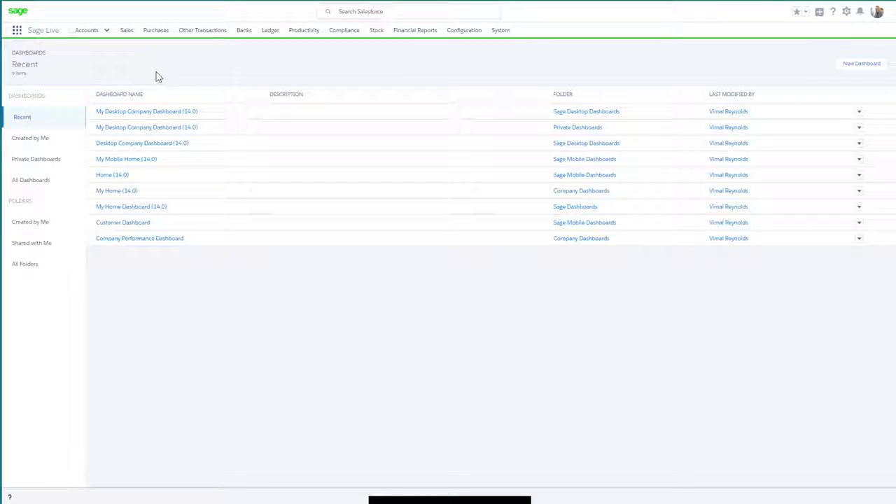
{"action": "left_click", "coordinate": [110, 146]}
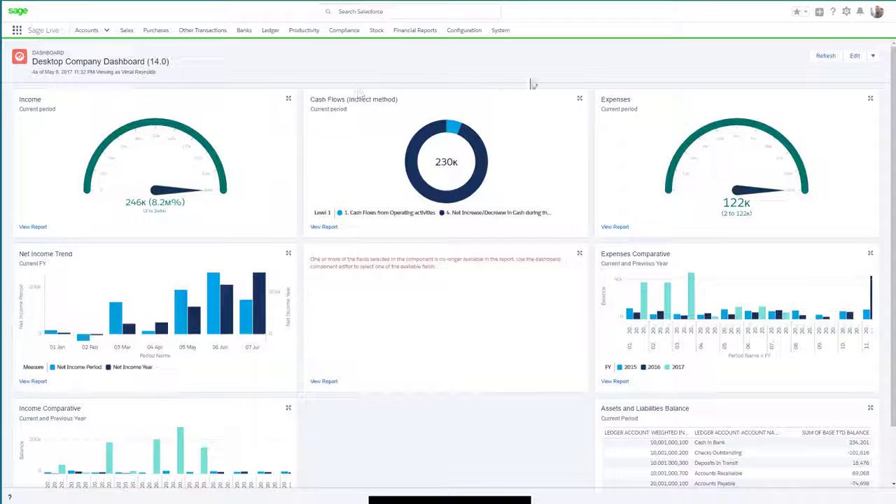
{"action": "left_click", "coordinate": [875, 57]}
{"action": "left_click", "coordinate": [799, 77]}
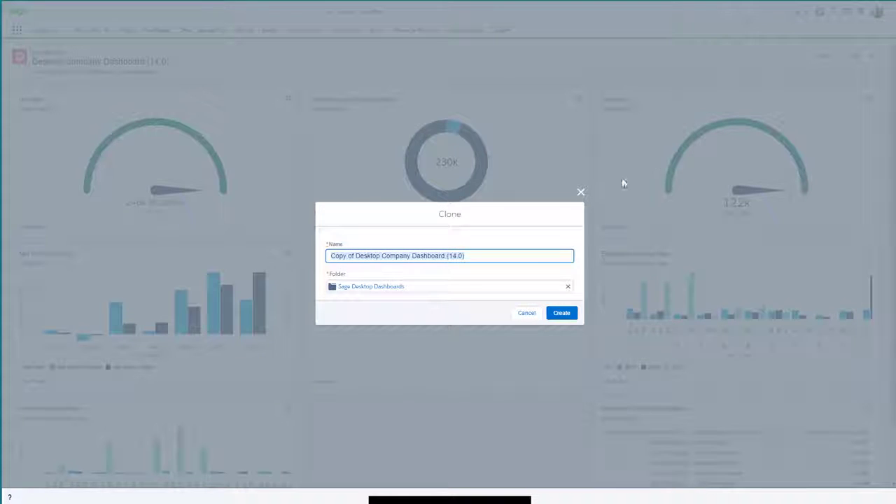
{"action": "left_click_drag", "start_coordinate": [354, 256], "coordinate": [333, 255]}
{"action": "type", "text": "My"}
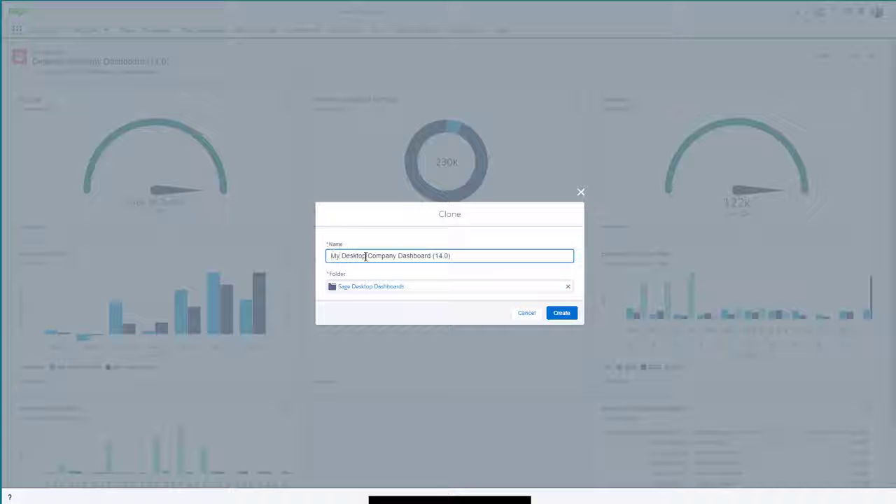
{"action": "left_click", "coordinate": [568, 287]}
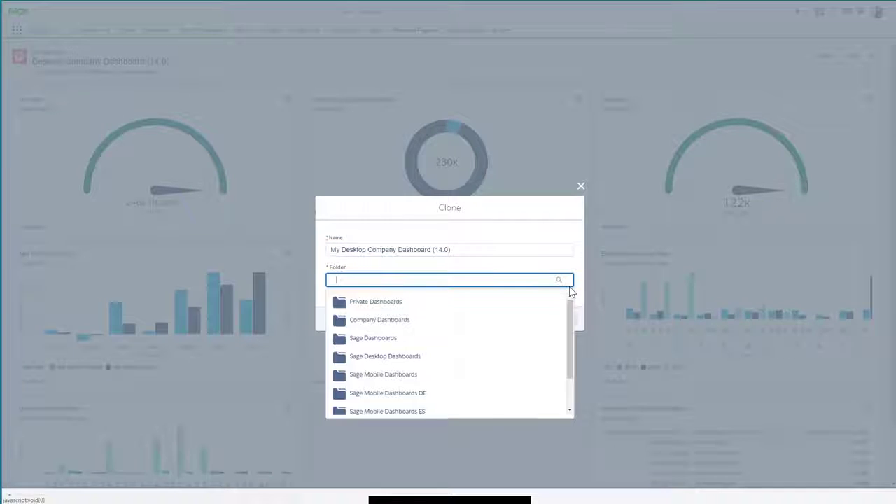
{"action": "left_click", "coordinate": [384, 308]}
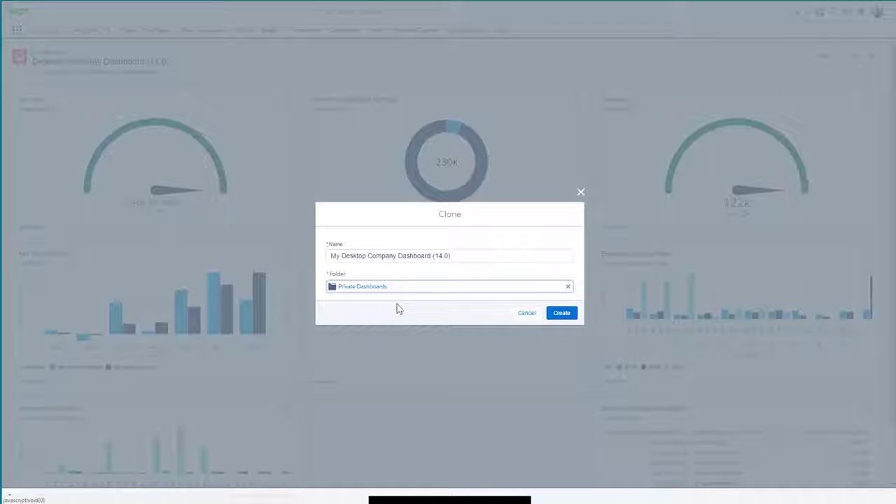
{"action": "left_click", "coordinate": [569, 315]}
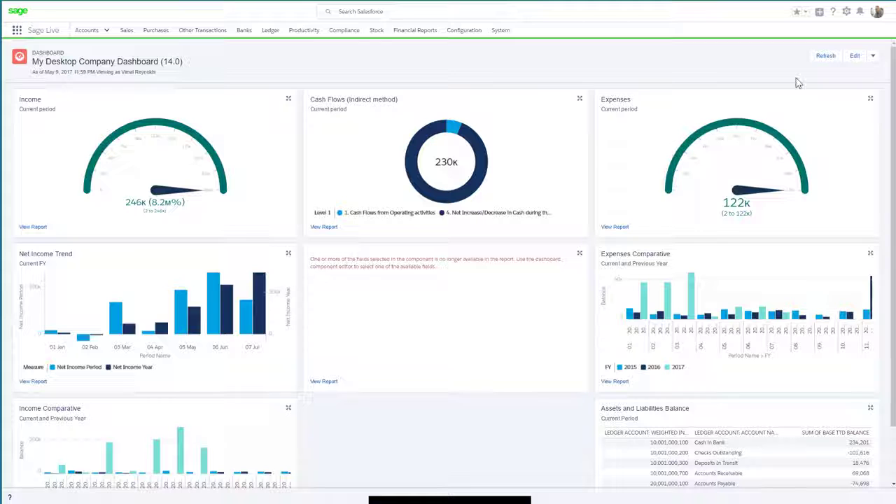
Edit the dashboard, remove the component with the field error, and add a My Chart of Accounts (45.0) component.
{"action": "left_click", "coordinate": [855, 56]}
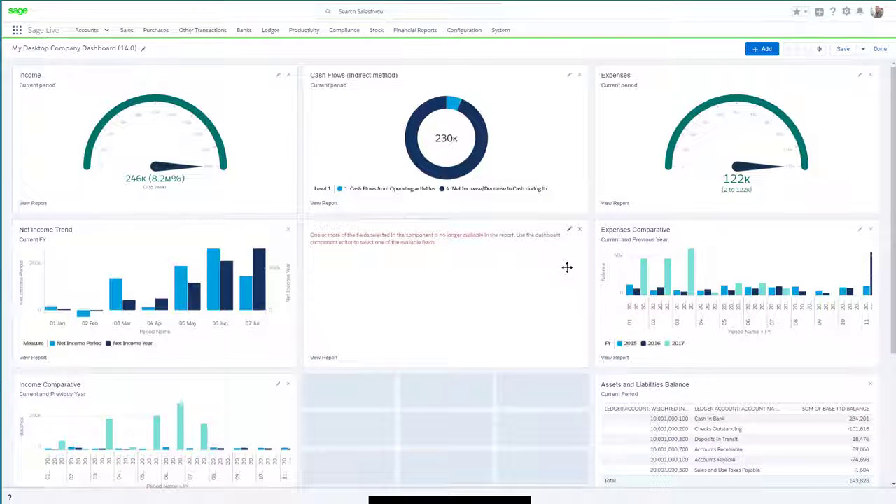
{"action": "left_click", "coordinate": [580, 231]}
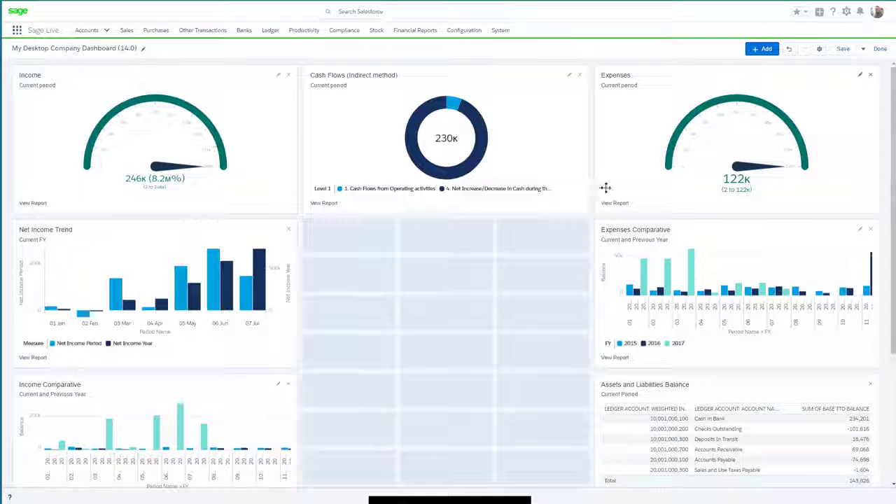
{"action": "left_click", "coordinate": [763, 50]}
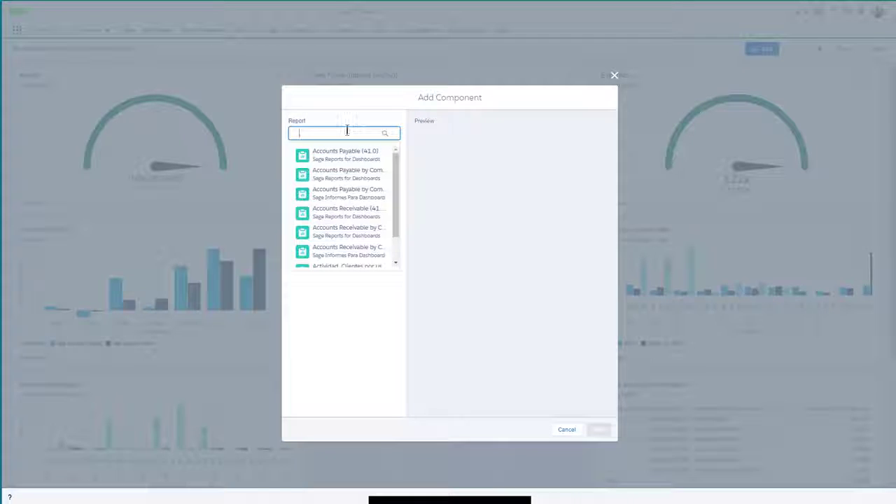
{"action": "type", "text": "sal"}
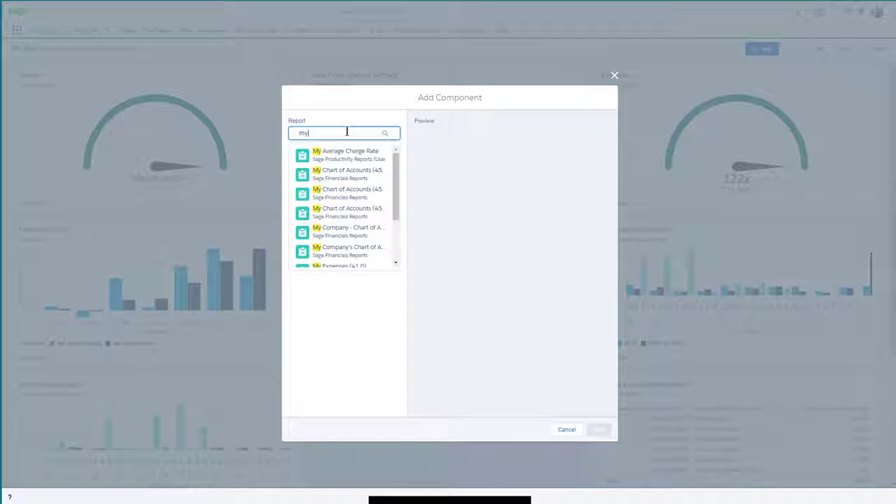
{"action": "left_click", "coordinate": [349, 173]}
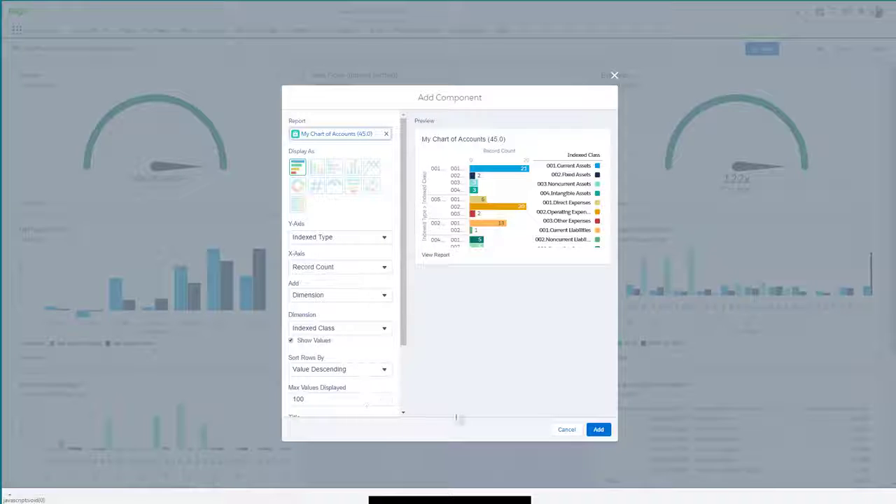
{"action": "left_click", "coordinate": [598, 429]}
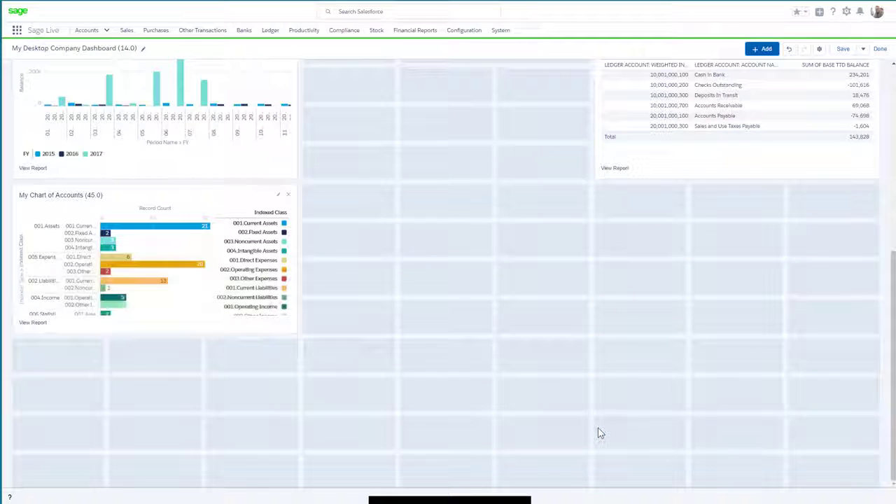
Move the chart of accounts component into the empty middle slot and change its display to a donut chart.
{"action": "left_click_drag", "start_coordinate": [174, 294], "coordinate": [467, 305]}
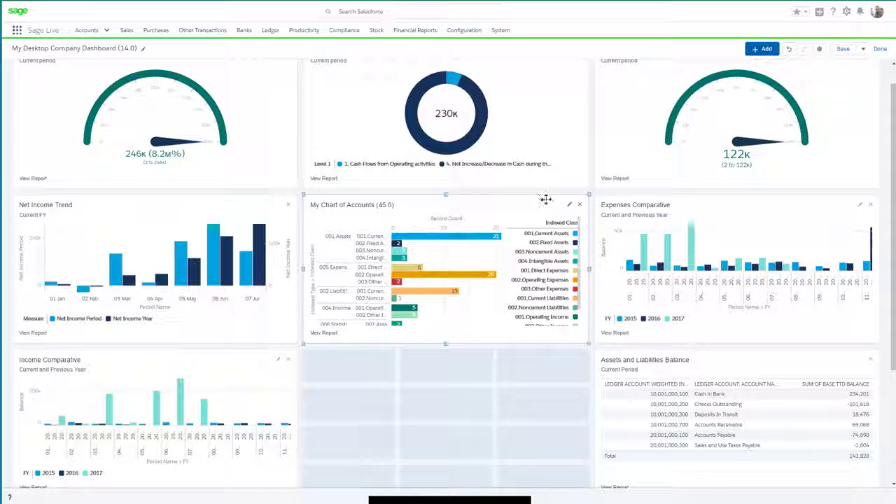
{"action": "left_click", "coordinate": [569, 206]}
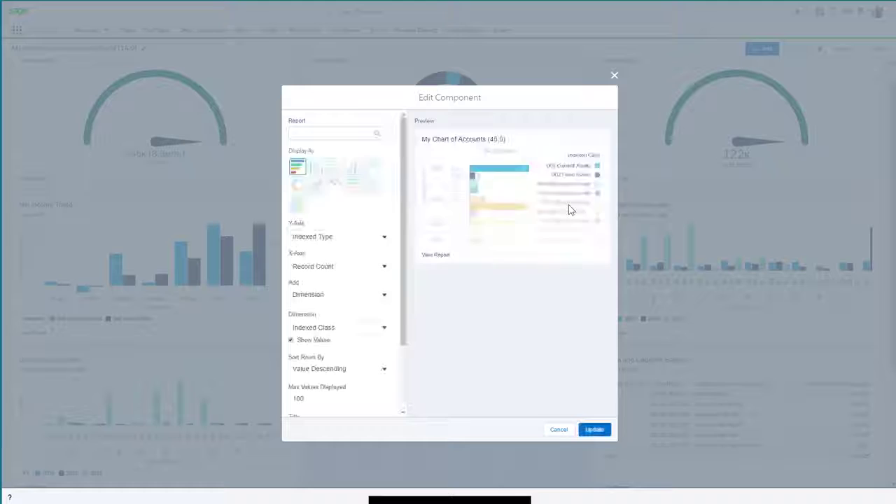
{"action": "left_click", "coordinate": [298, 186]}
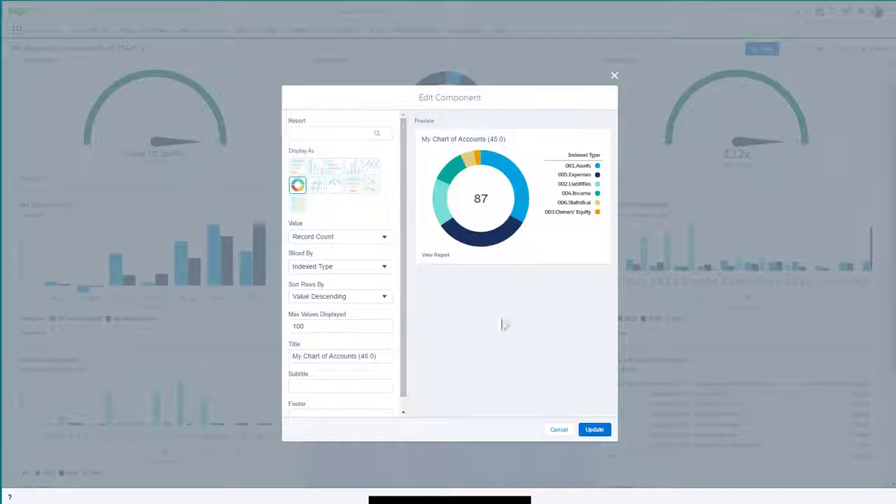
{"action": "left_click", "coordinate": [594, 429]}
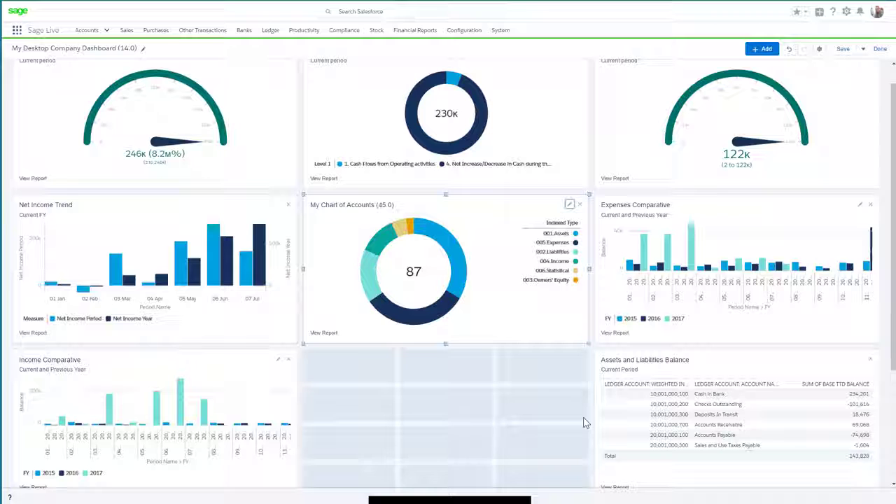
Save the dashboard, finish editing, and open the chart of accounts component's underlying report.
{"action": "left_click", "coordinate": [843, 49]}
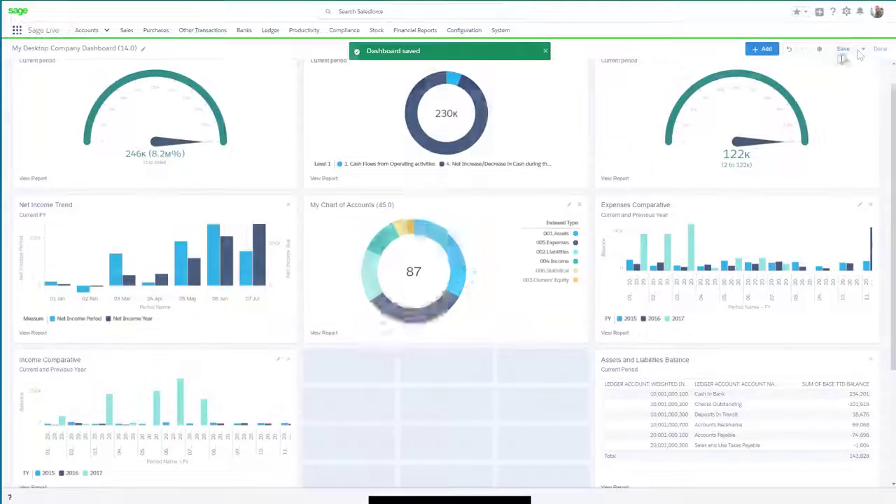
{"action": "left_click", "coordinate": [880, 49]}
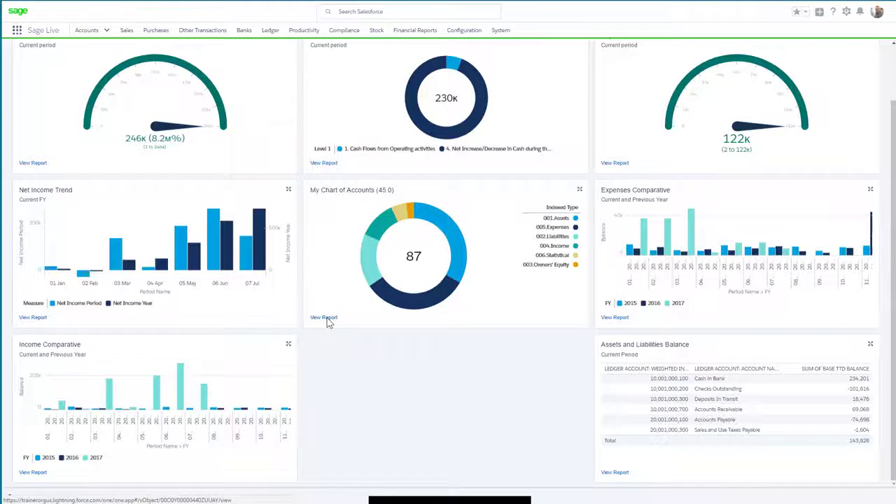
{"action": "left_click", "coordinate": [324, 317]}
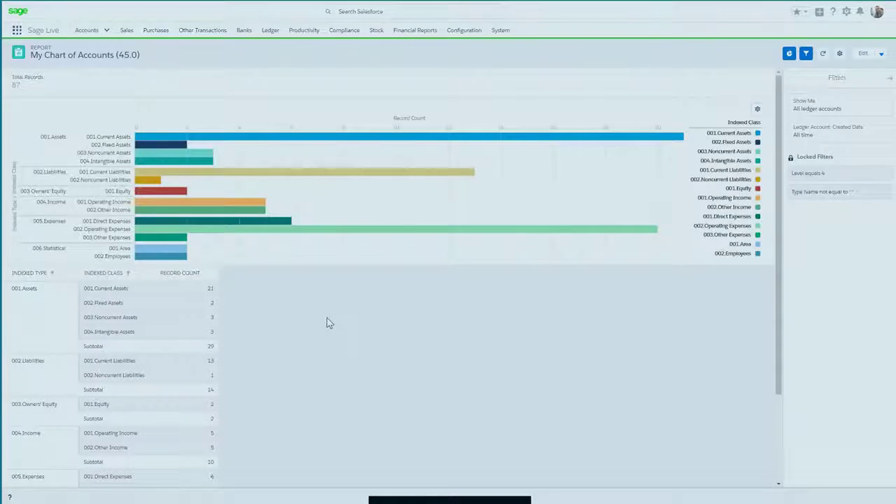